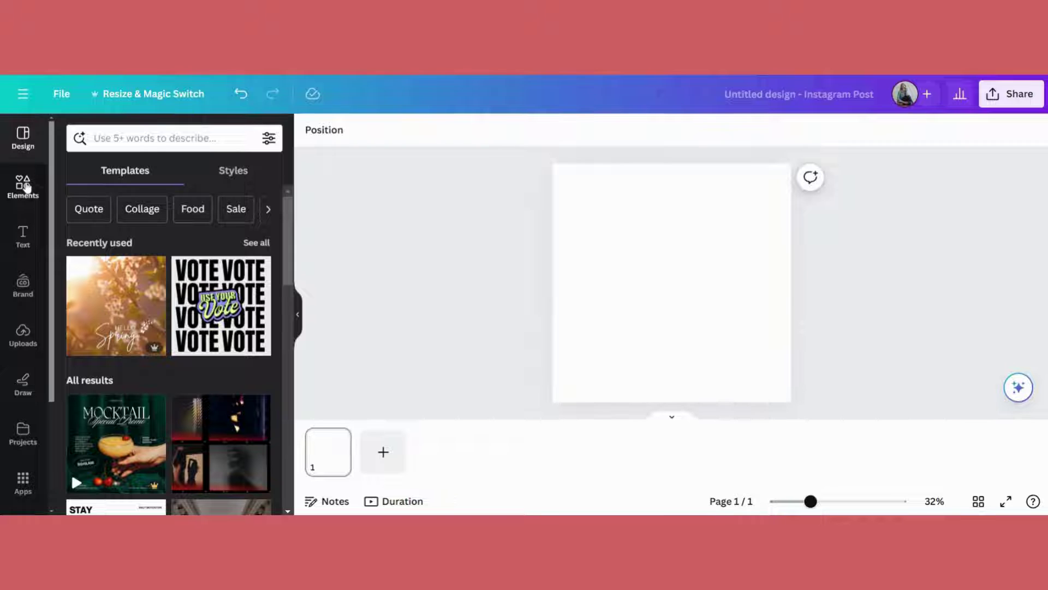
- Add the bird illustration from Elements and enlarge it to fill most of the page
left_click(26, 187)
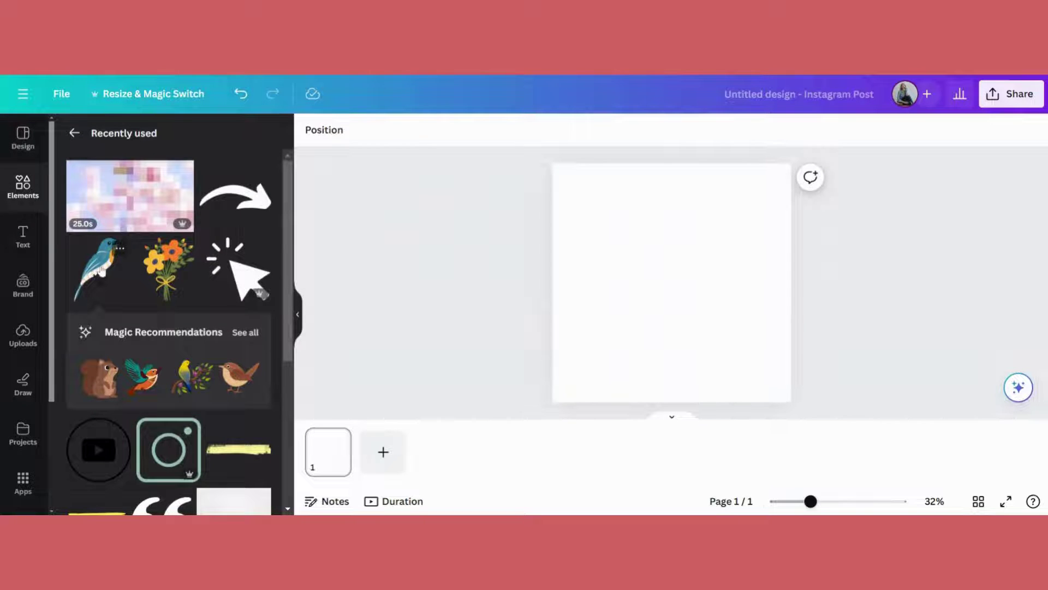
left_click(100, 269)
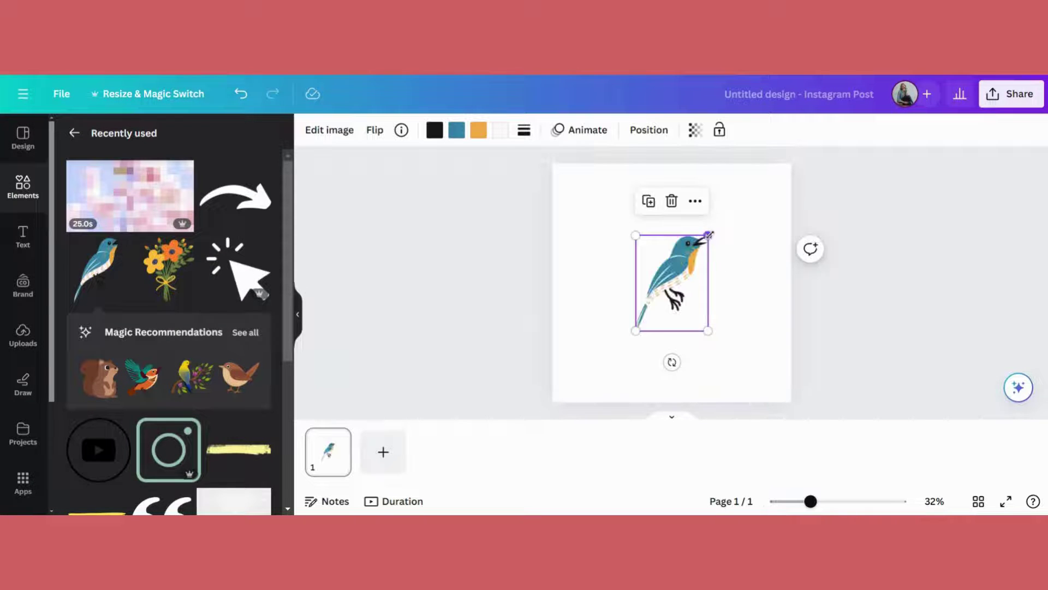
left_click_drag(707, 235, 779, 204)
left_click_drag(635, 331, 558, 371)
- Recolour the bird's blue parts light blue and its black parts dark teal
left_click(457, 130)
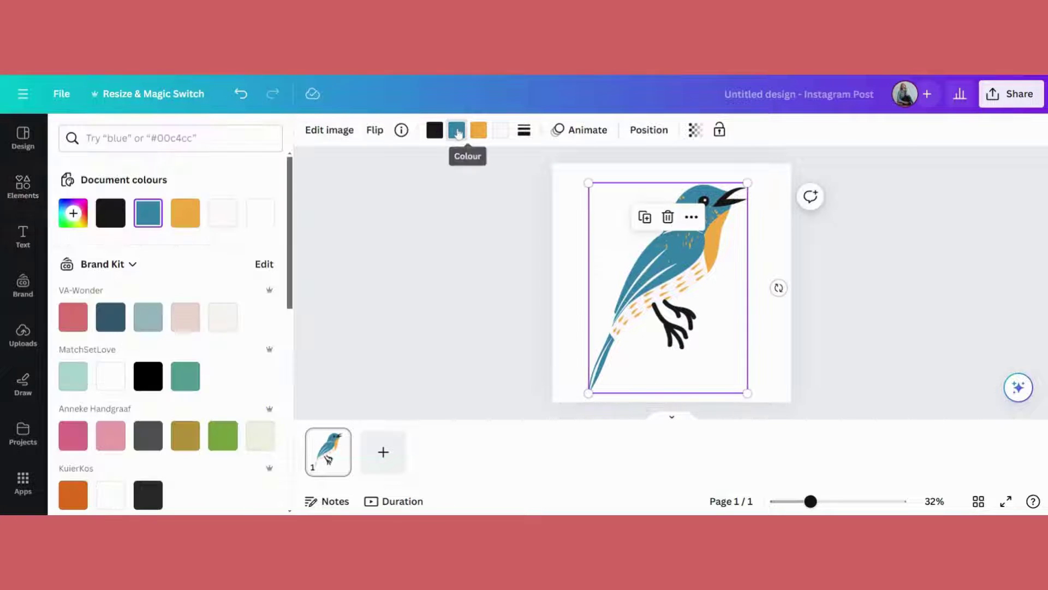
left_click(148, 317)
left_click(435, 130)
left_click(111, 317)
left_click(833, 304)
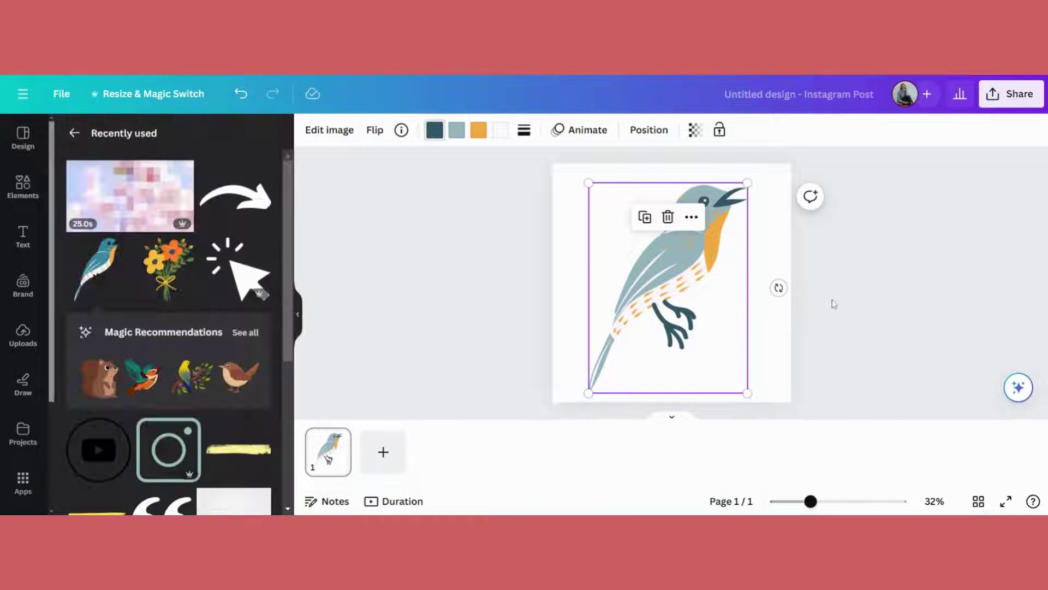
left_click(869, 301)
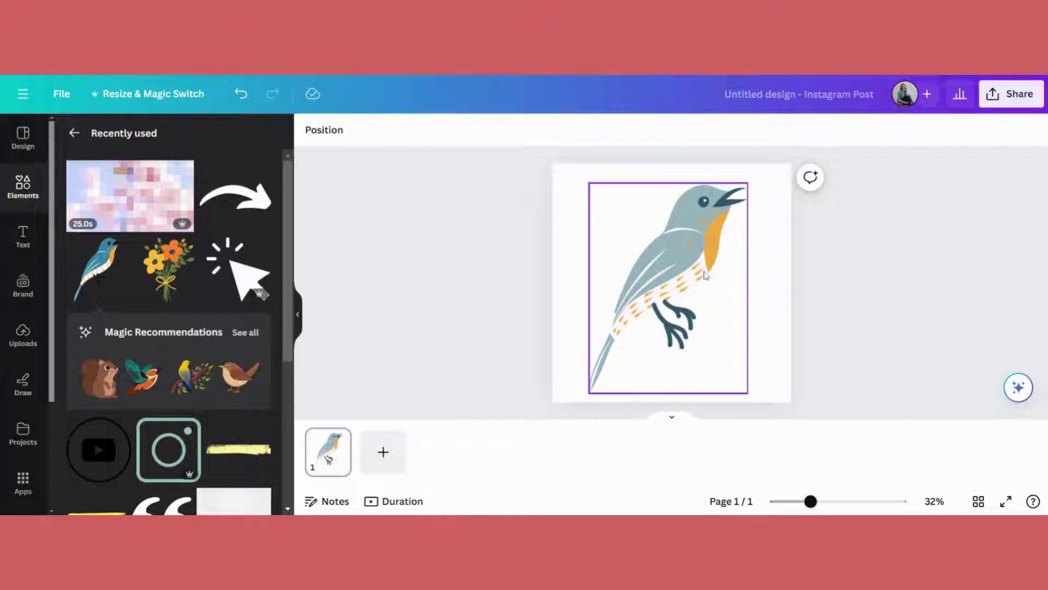
- Download the bird design with file type JPG
left_click(1017, 101)
scroll(884, 306, "down", 2)
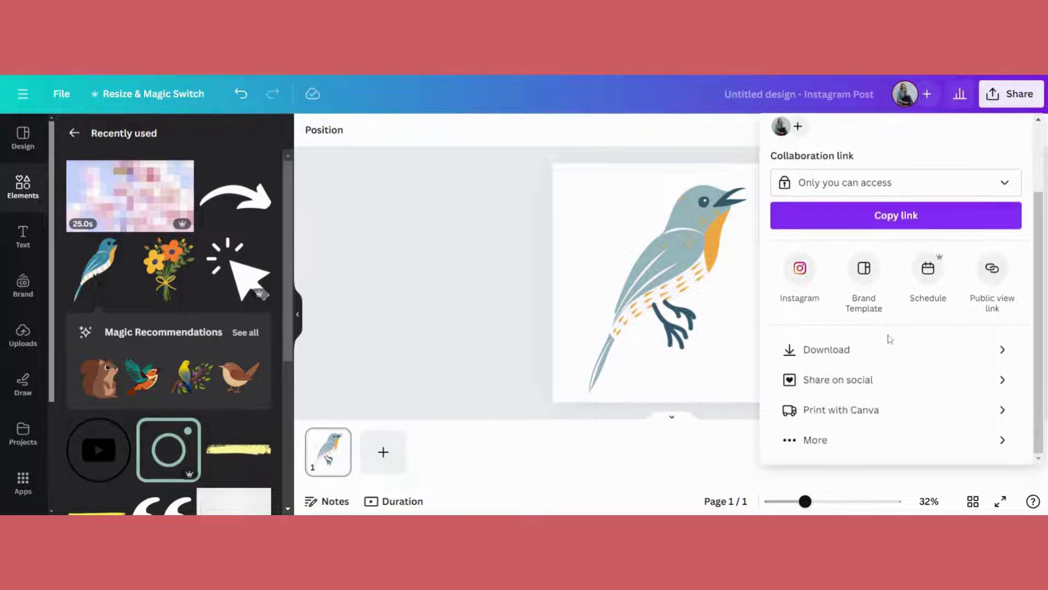
left_click(834, 354)
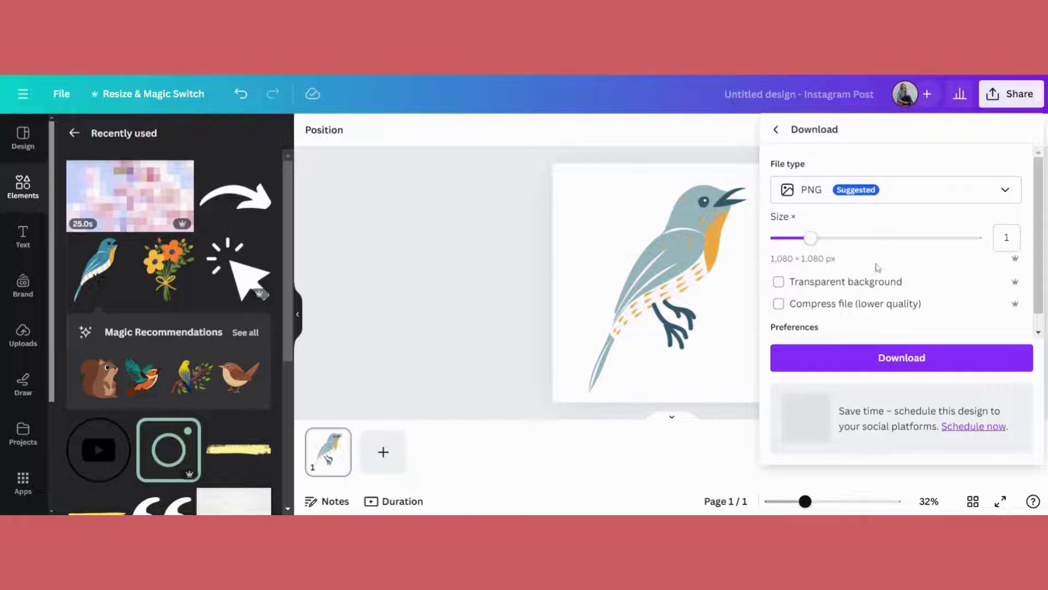
left_click(965, 190)
left_click(885, 235)
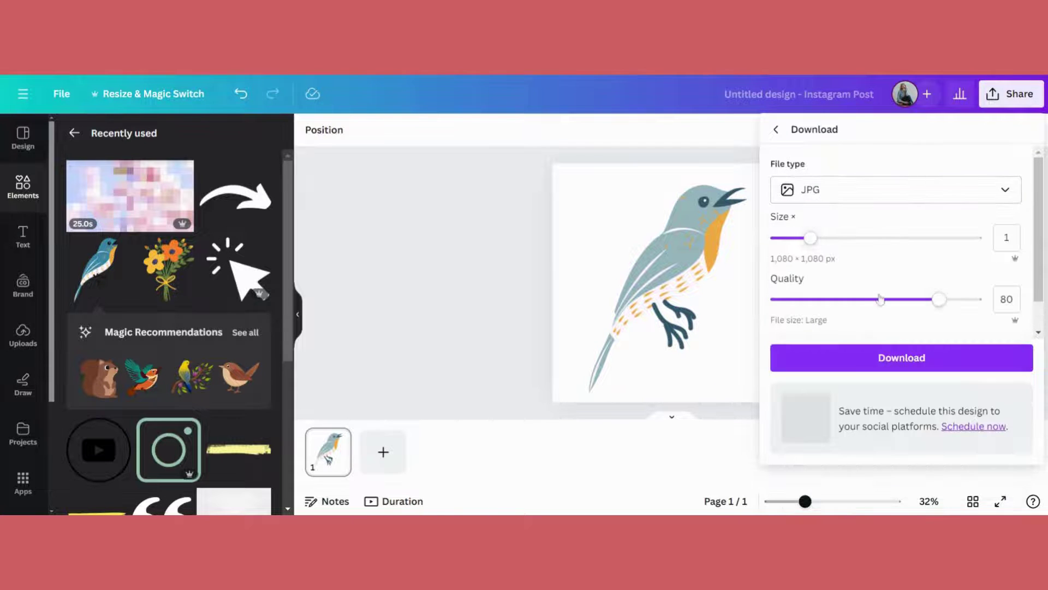
scroll(884, 328, "down", 1)
left_click(882, 357)
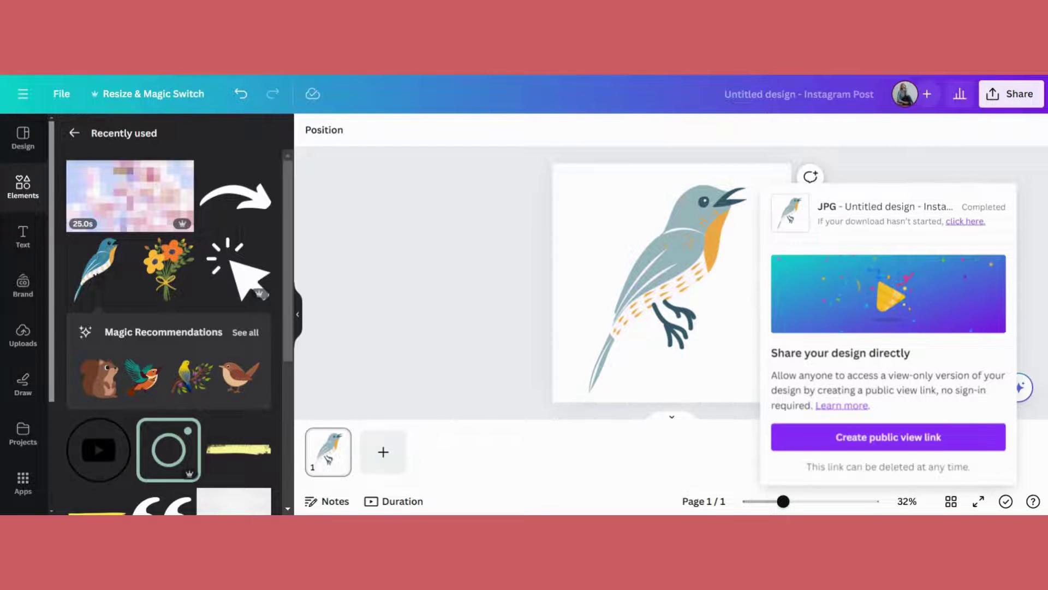
left_click(443, 323)
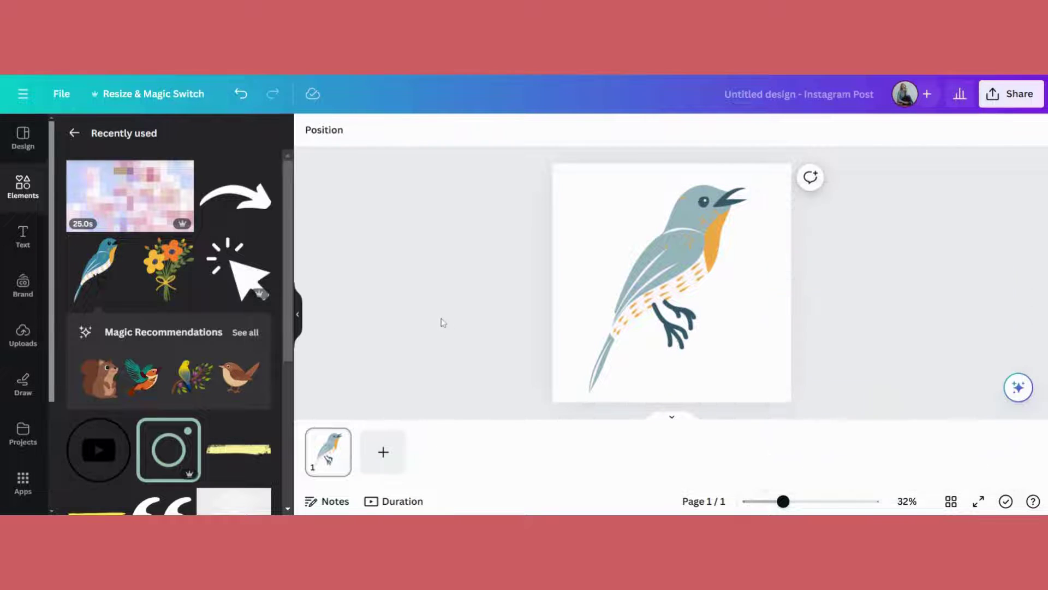
- Delete the editable bird graphic and place the downloaded bird JPG from Uploads instead
left_click(711, 281)
key("Delete")
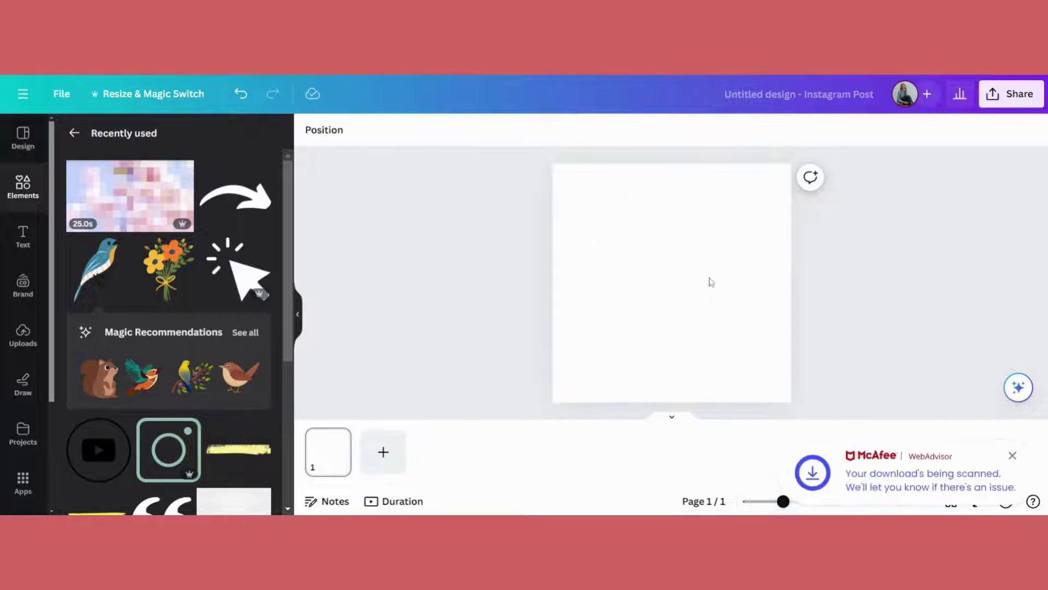
left_click(21, 334)
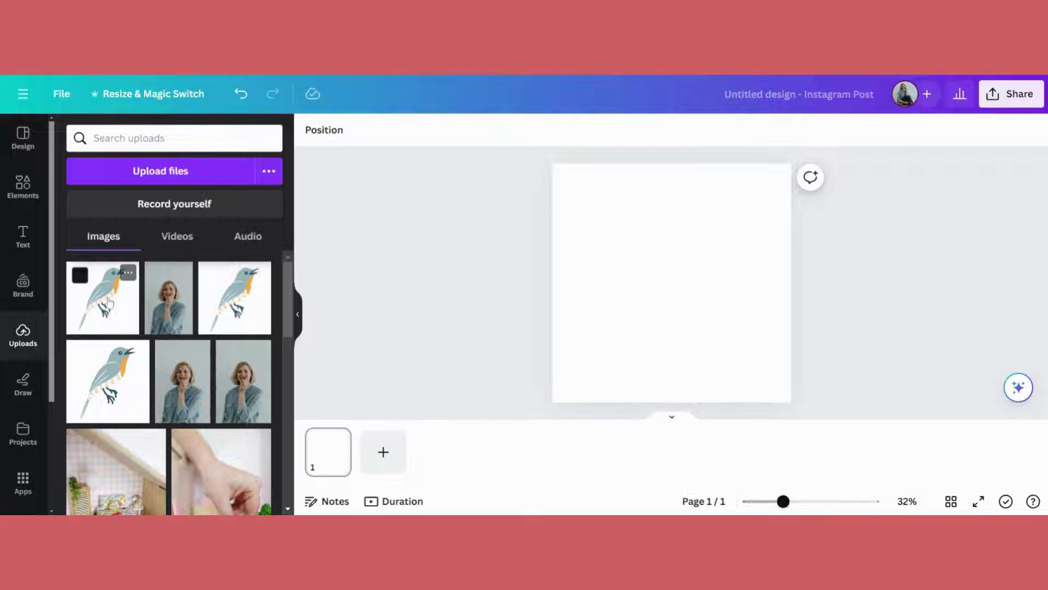
left_click(109, 302)
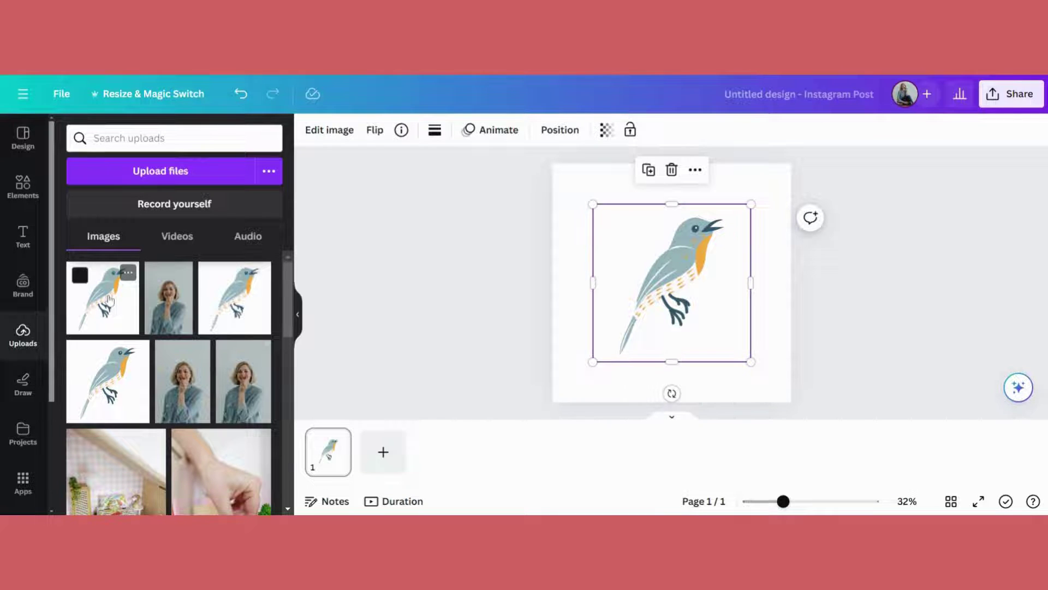
- Run Pixelify on the bird image at Pixel Scale 29 and replace the original
scroll(22, 440, "down", 1)
left_click(22, 416)
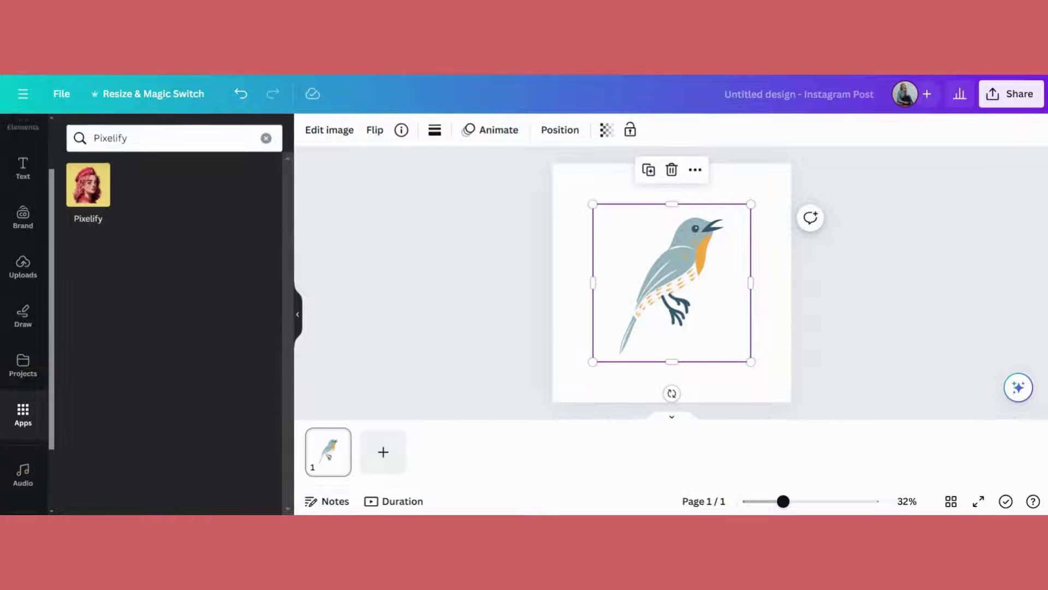
left_click(96, 189)
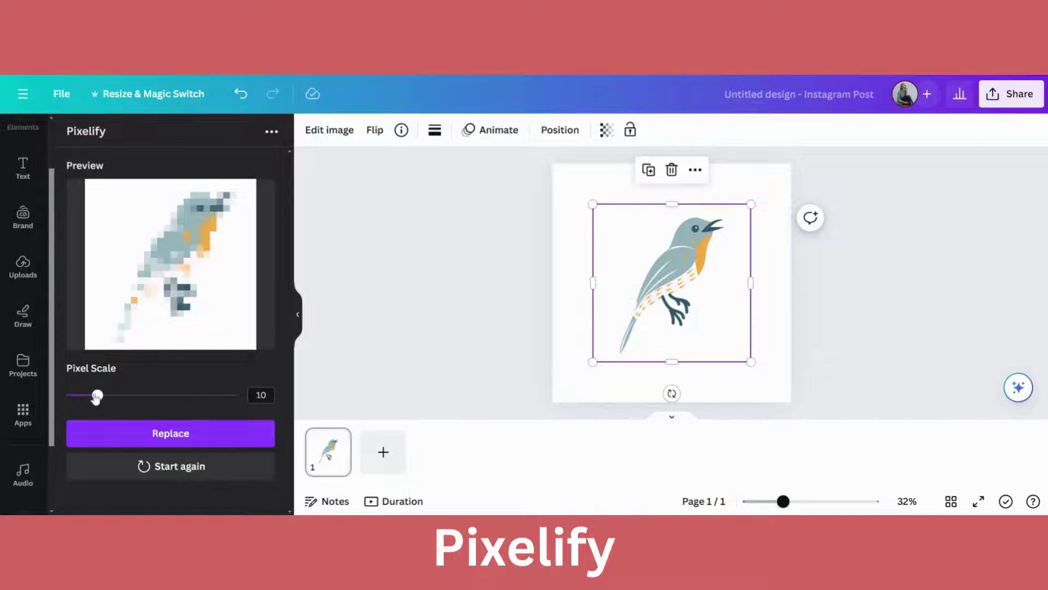
left_click_drag(97, 397, 163, 402)
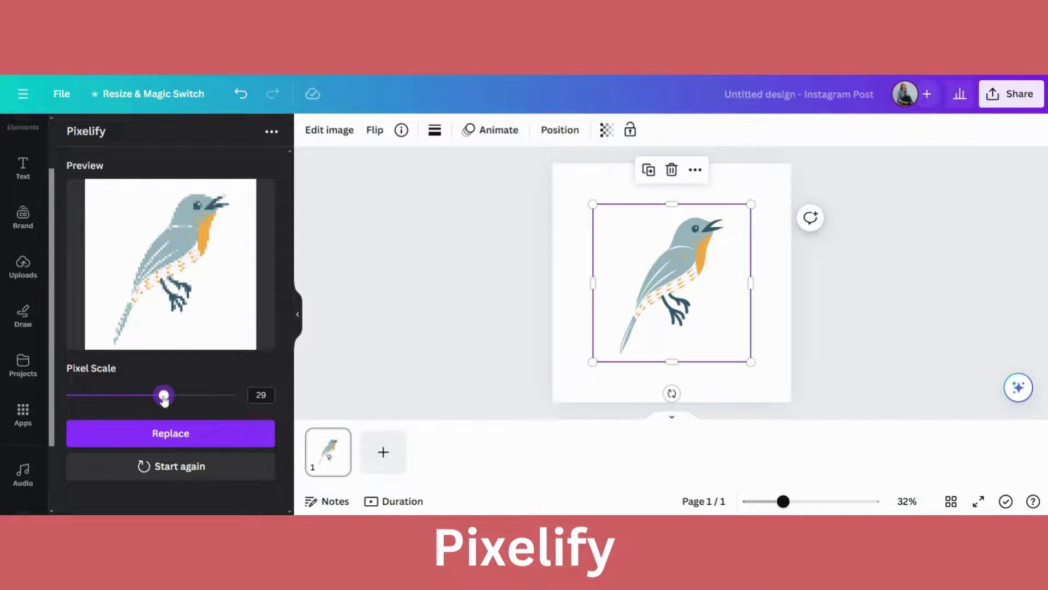
left_click(162, 440)
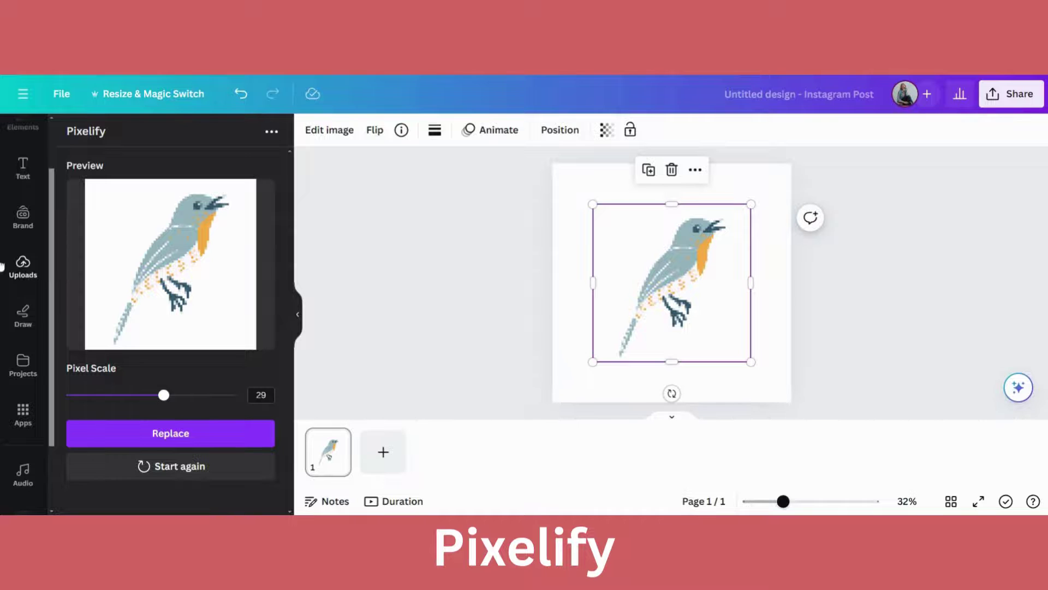
- Place the uploaded portrait photo on page 2 and enlarge it to cover the page
left_click(23, 267)
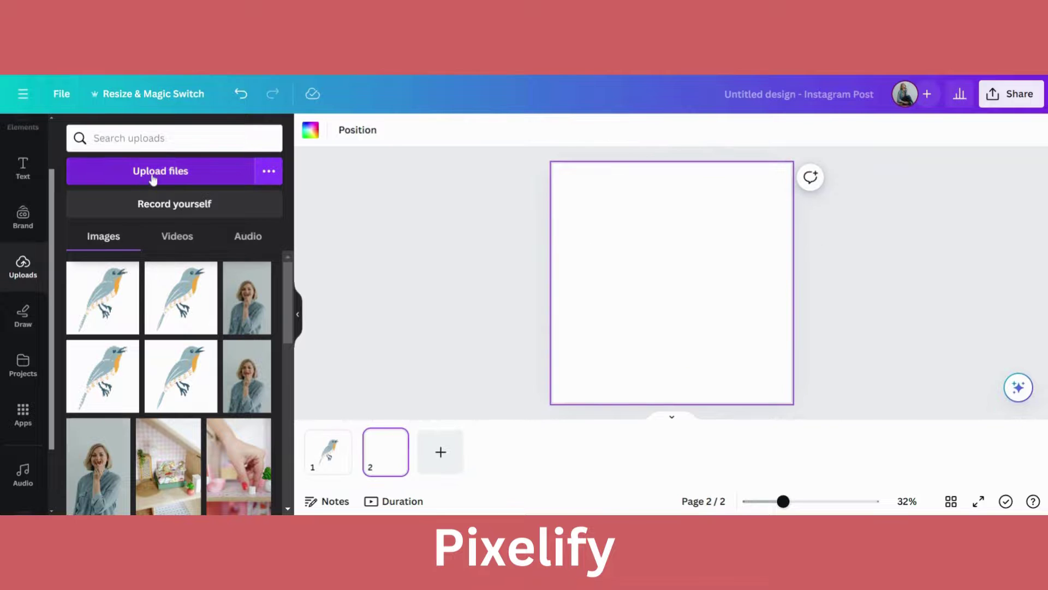
left_click(91, 473)
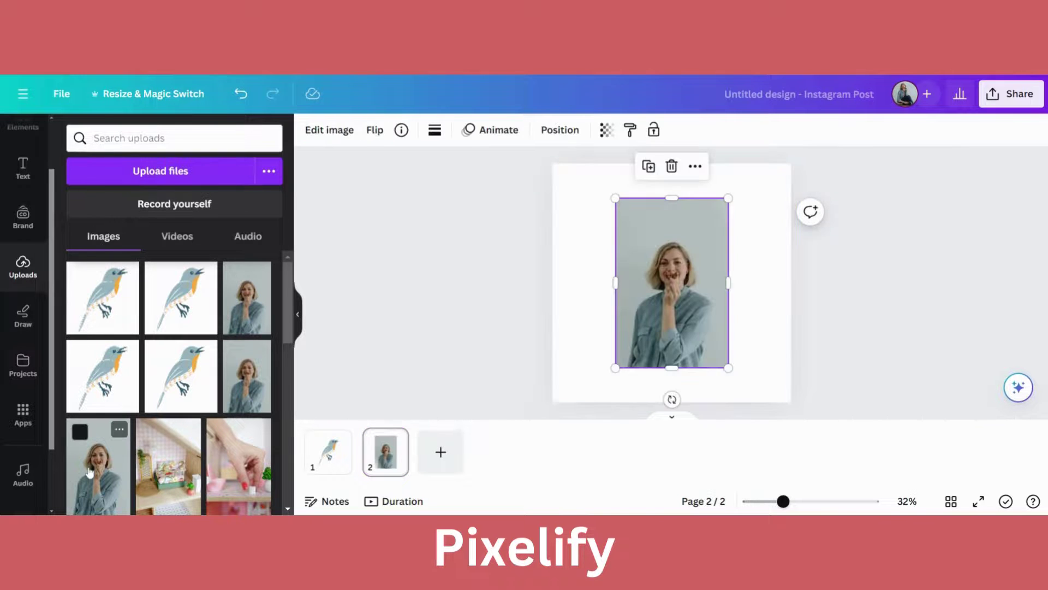
left_click_drag(728, 198, 865, 154)
left_click_drag(615, 368, 519, 445)
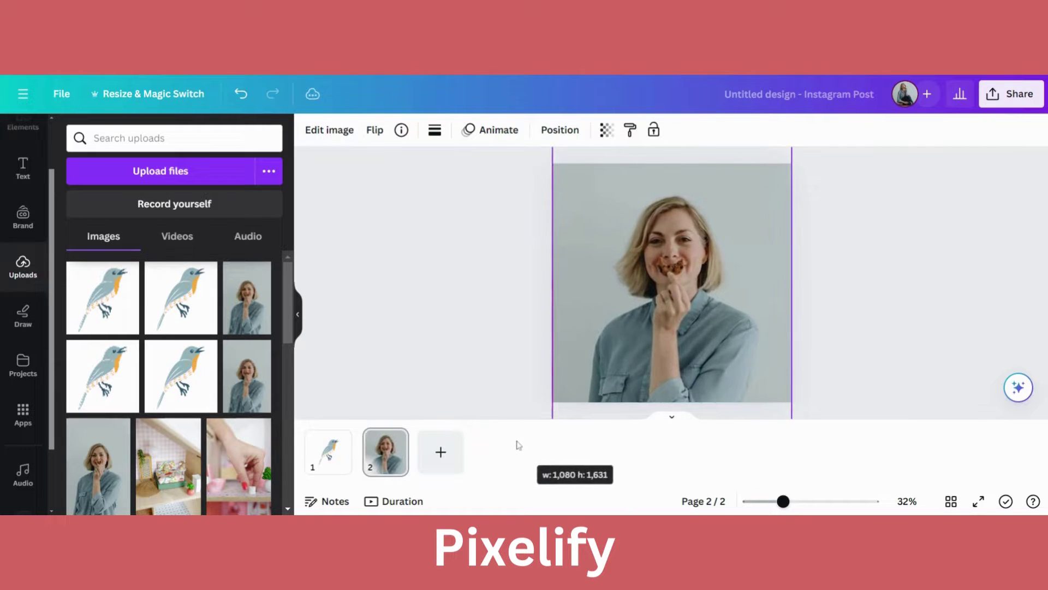
- Pixelify the portrait photo at Pixel Scale 37, replacing the original
left_click(22, 417)
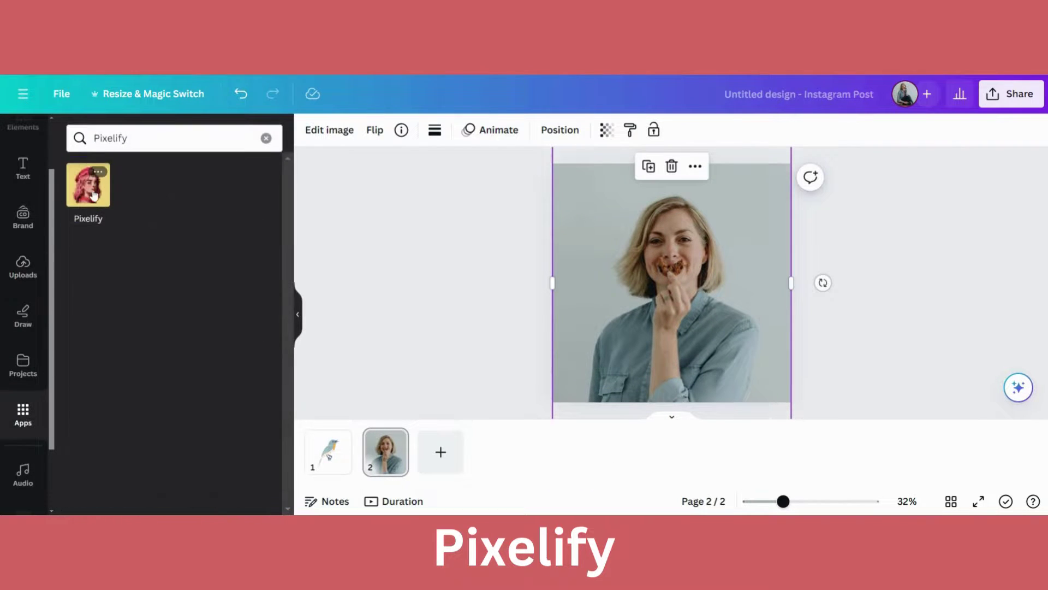
left_click(93, 195)
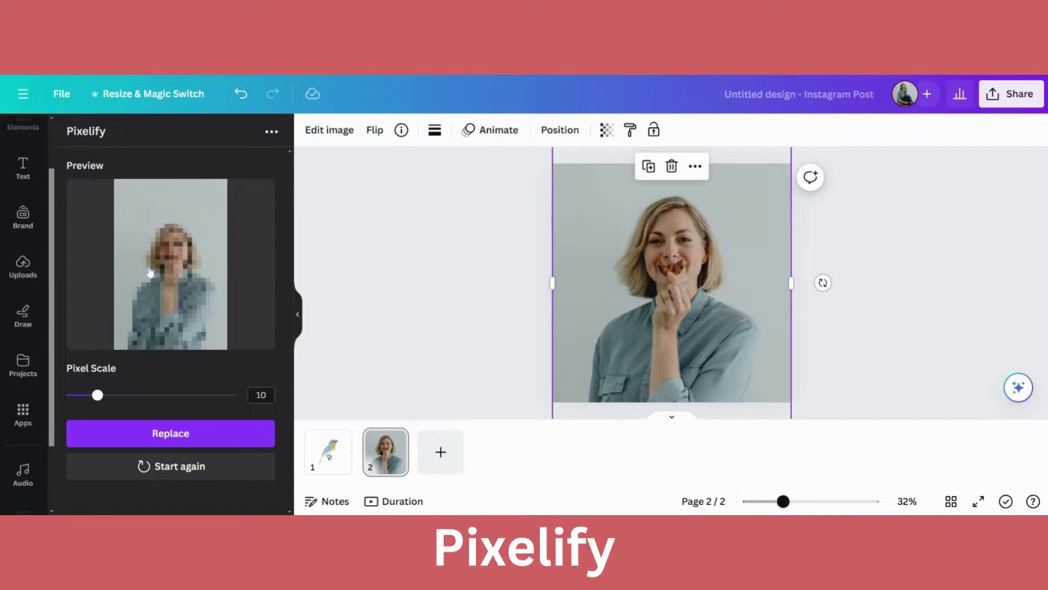
left_click_drag(99, 404, 193, 404)
left_click(180, 438)
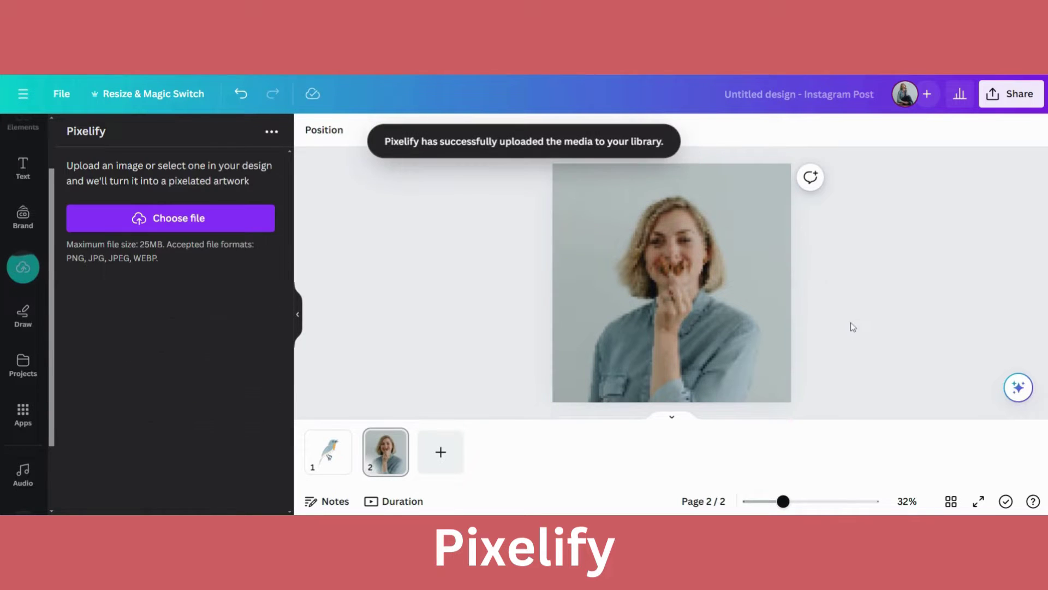